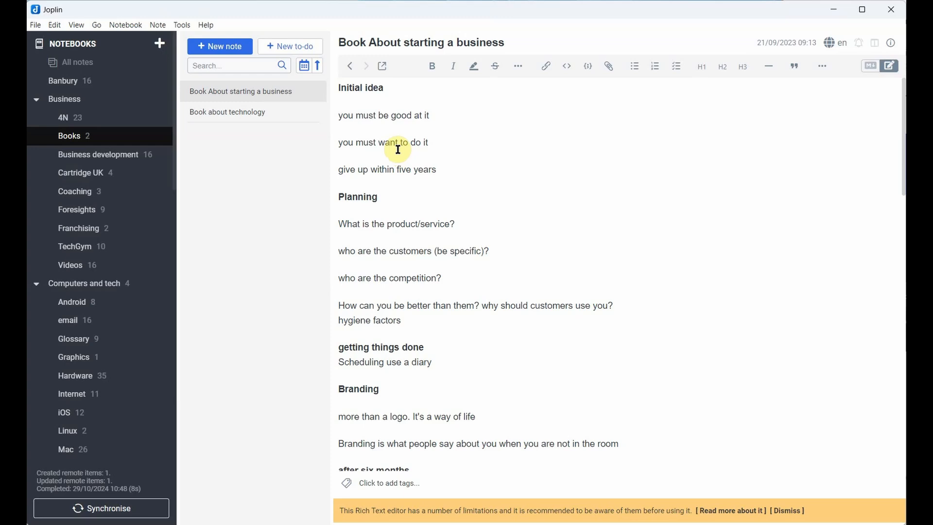
Examine the available synchronisation targets in the options and return to the notes
click(183, 25)
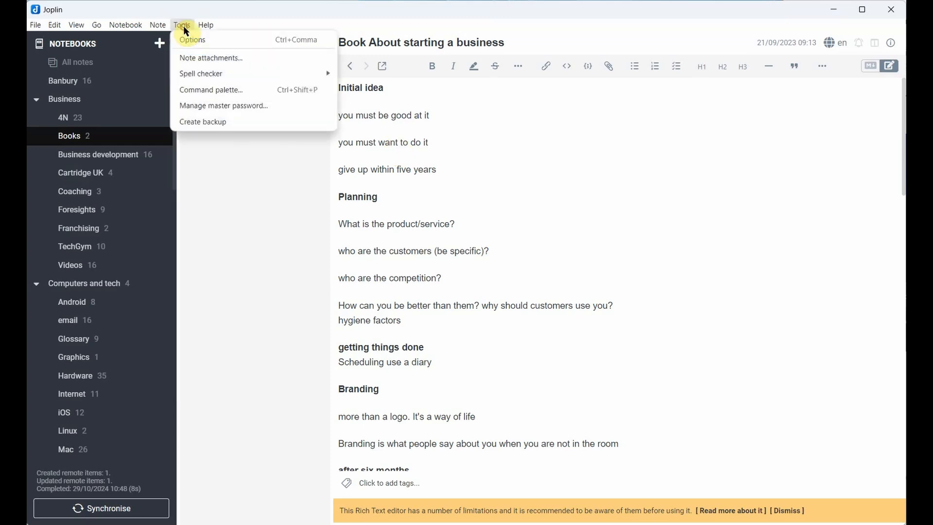
click(190, 38)
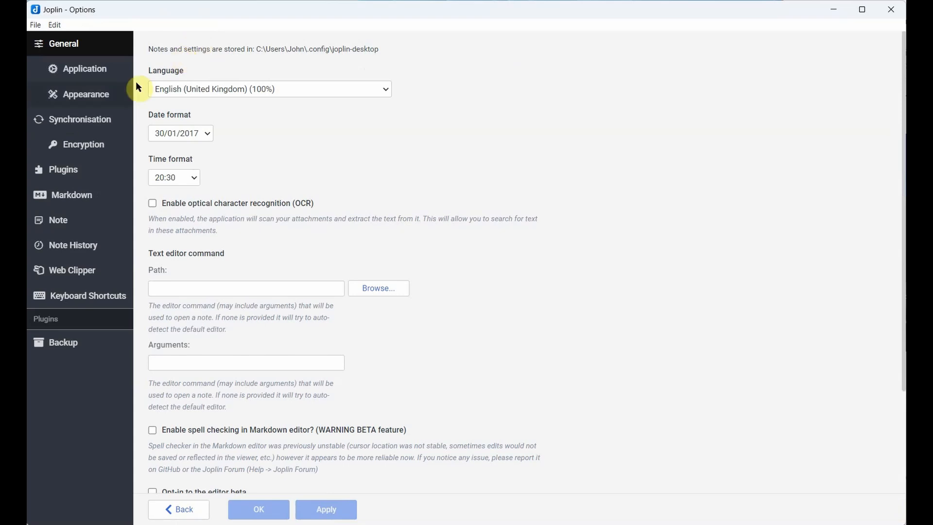
click(91, 124)
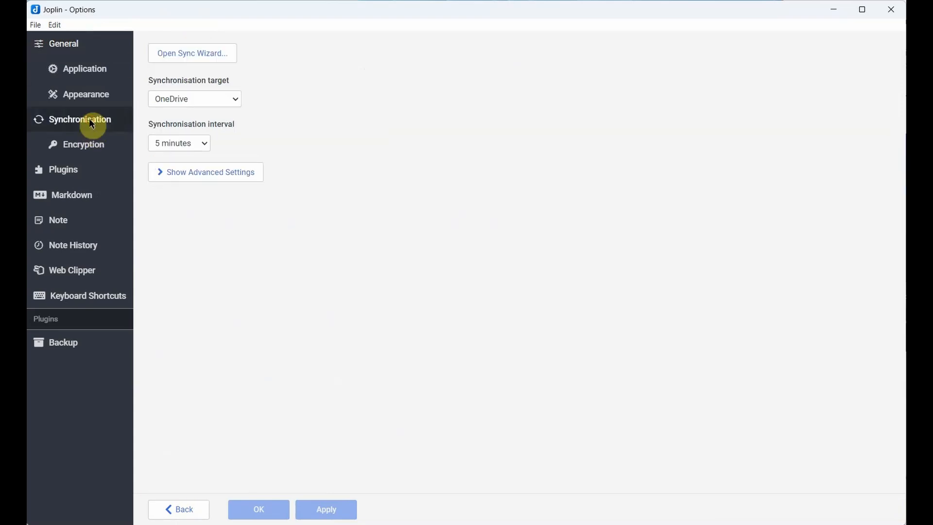
click(238, 102)
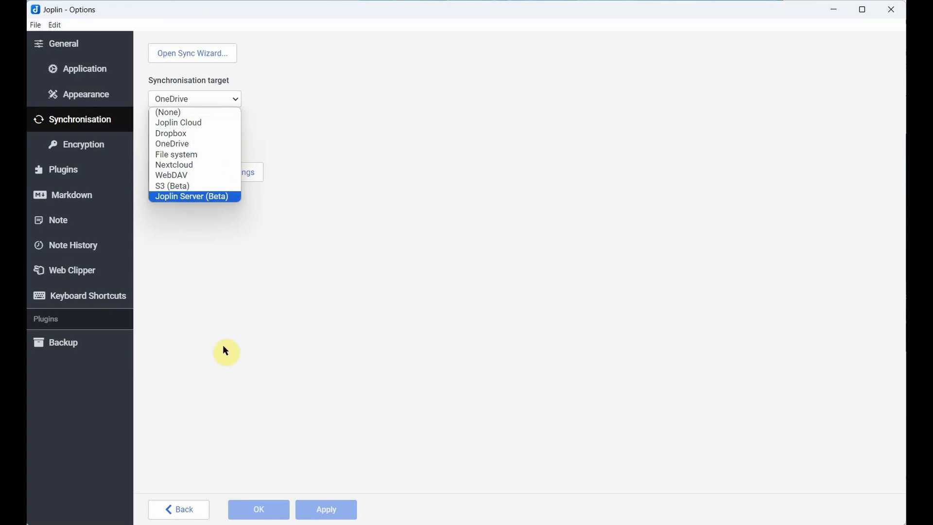
click(184, 511)
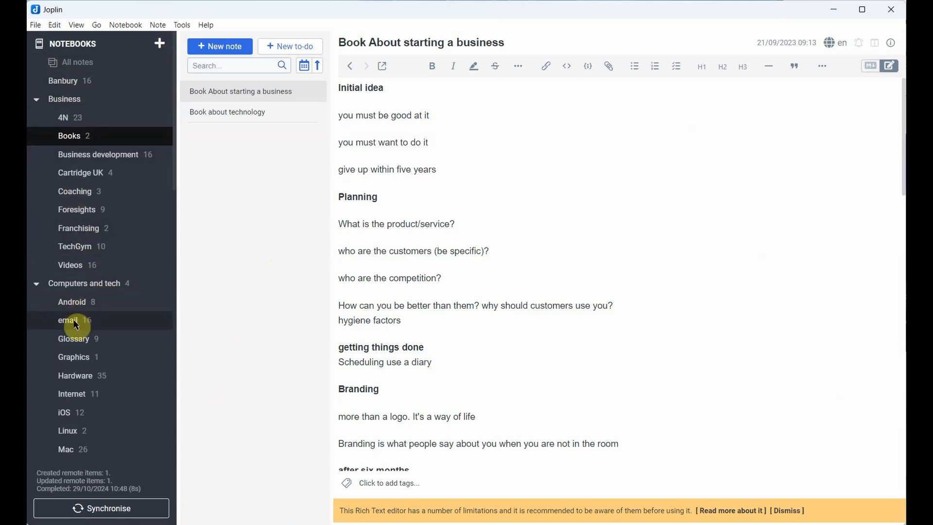
Open the Glossary notebook, create a new notebook titled "test" and show it in the notebook list
click(80, 344)
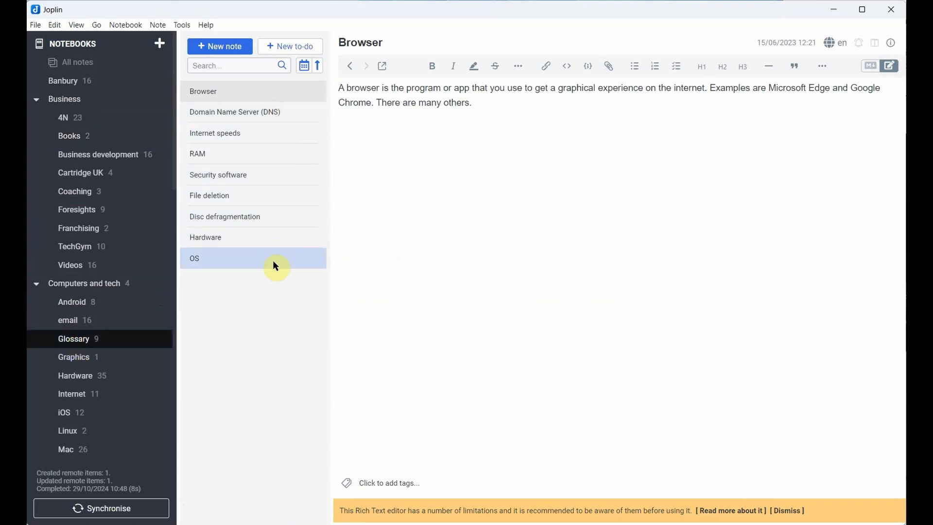
click(163, 48)
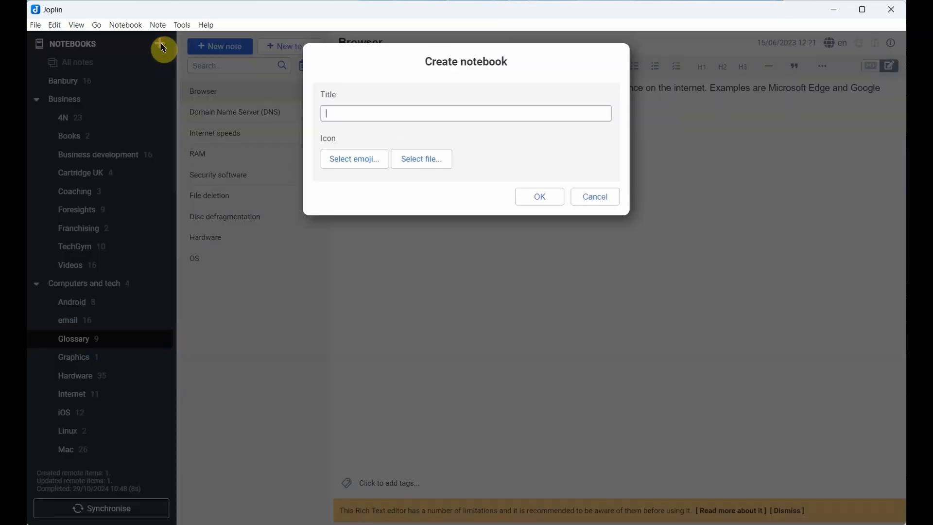
text(test)
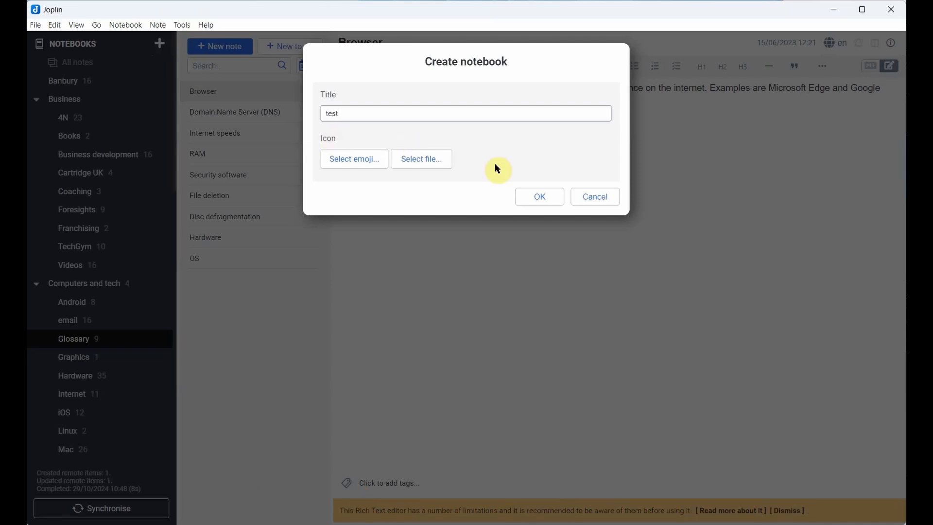
click(543, 199)
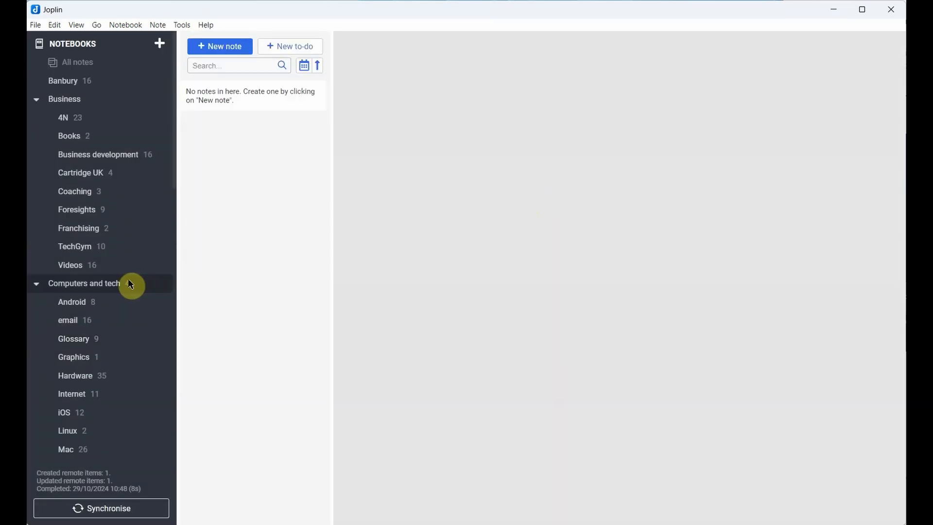
scroll(122, 283, down, 10)
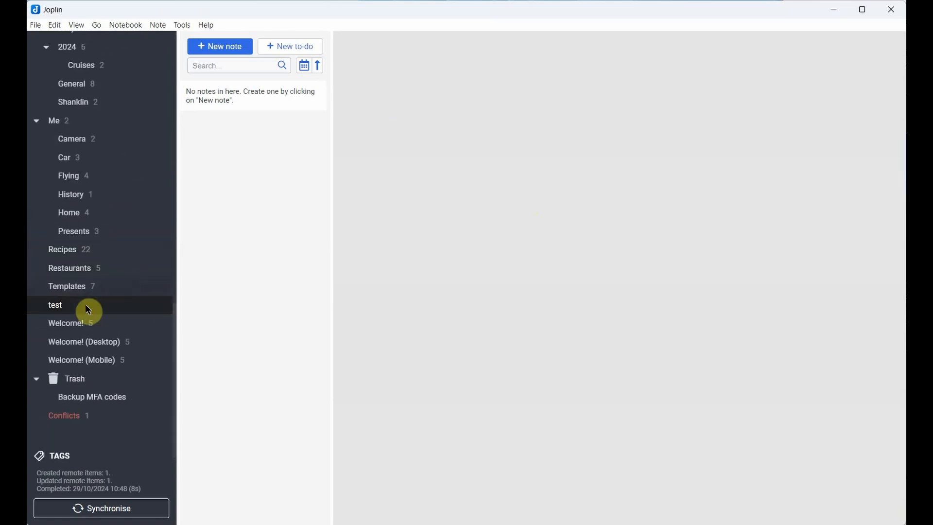
click(88, 311)
Create a note titled "example" in the Recipes notebook with the body text "ujashasndak"
click(73, 255)
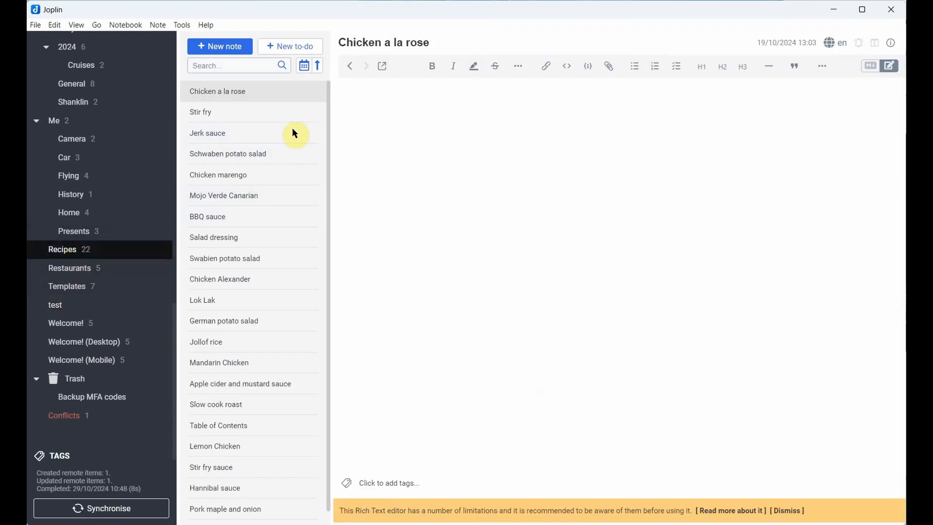
click(228, 49)
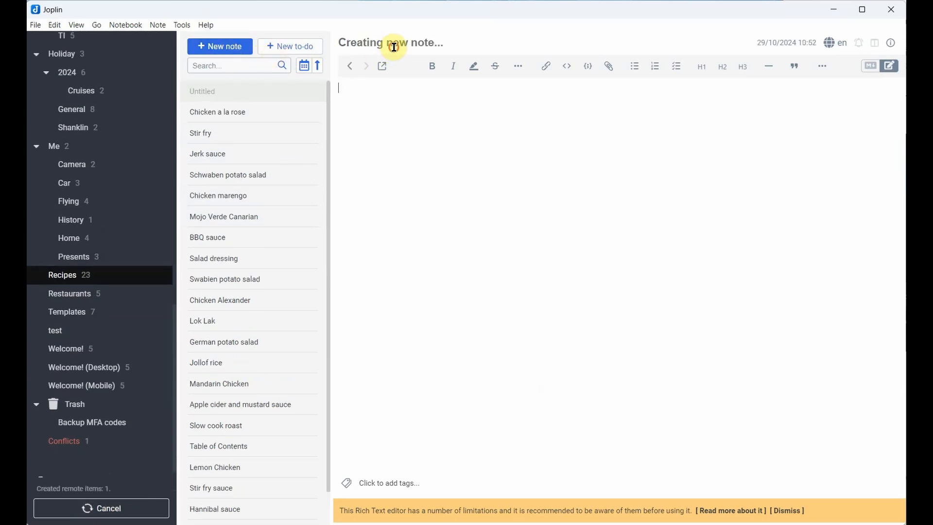
text(exa)
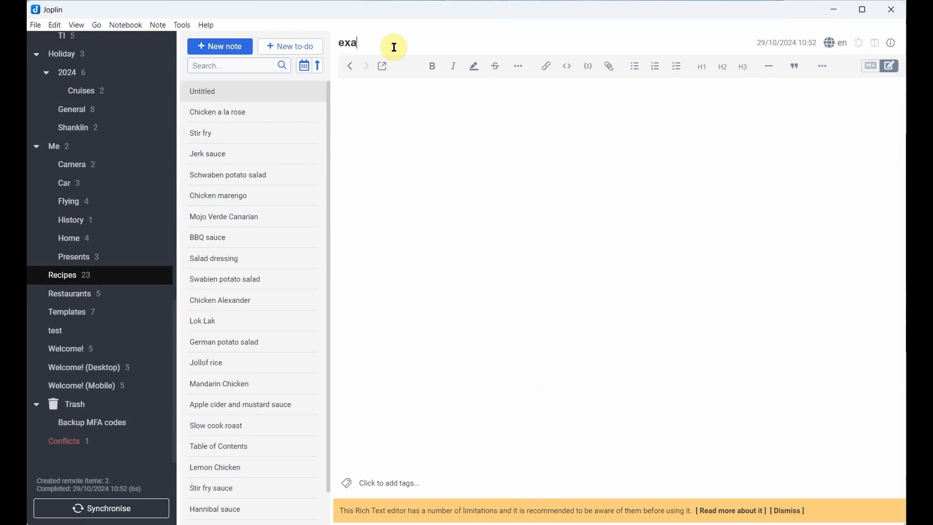
text(mple)
click(400, 87)
text(ujashasndak)
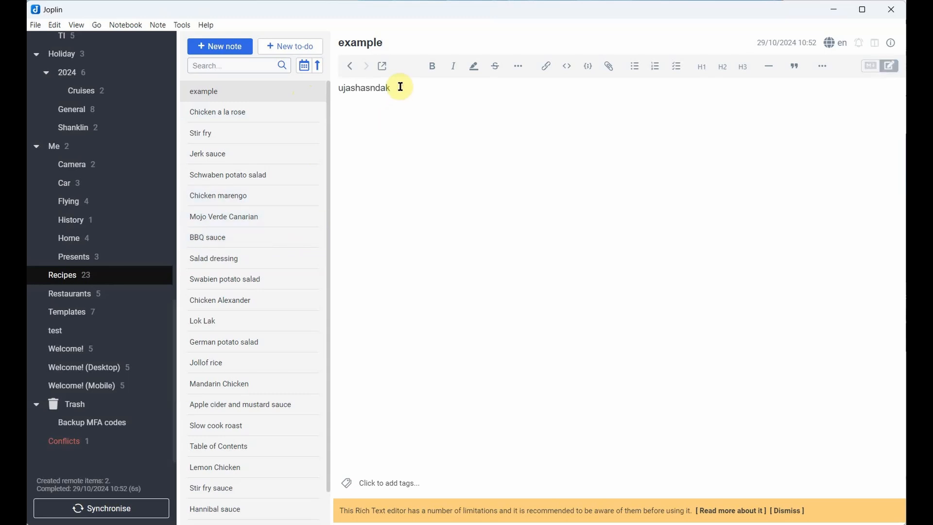
Delete the "example" note from the Recipes notebook
click(235, 112)
click(241, 91)
right_click(244, 94)
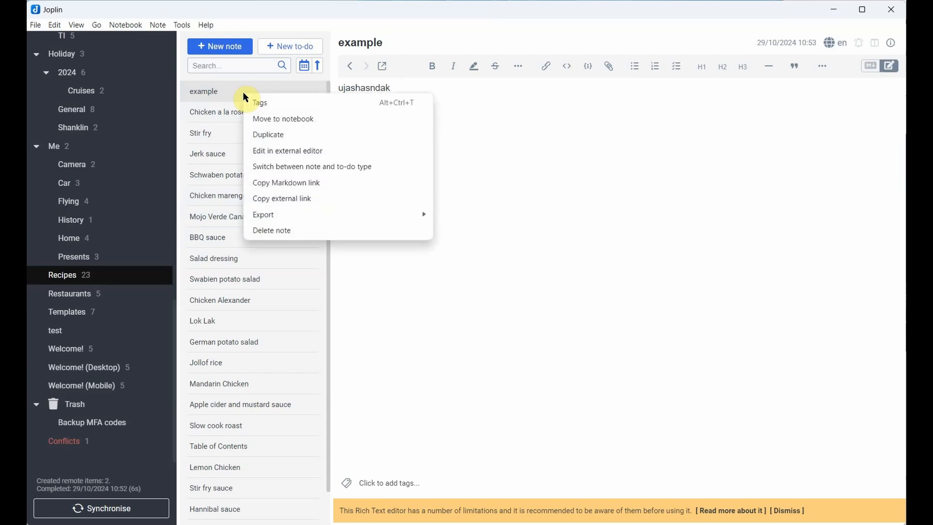
click(287, 231)
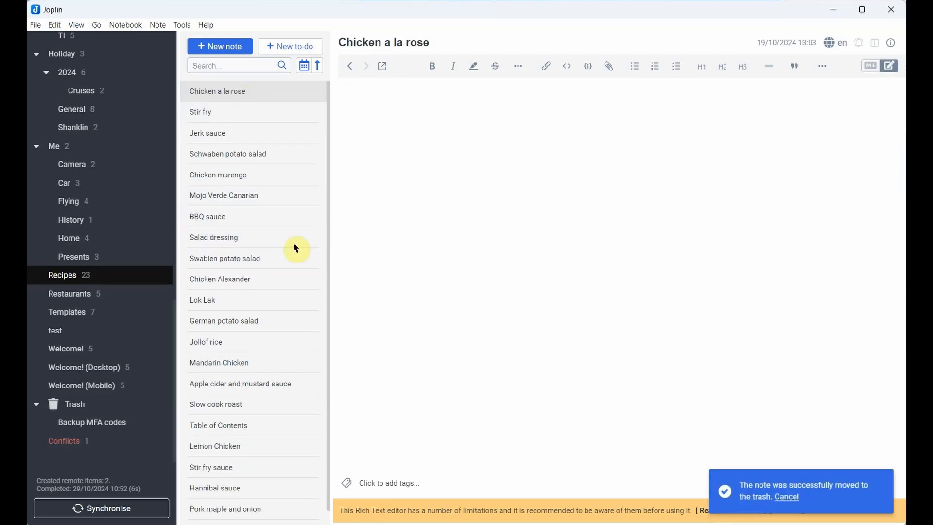
Delete the empty "test" notebook by moving it to the trash
click(64, 334)
right_click(61, 331)
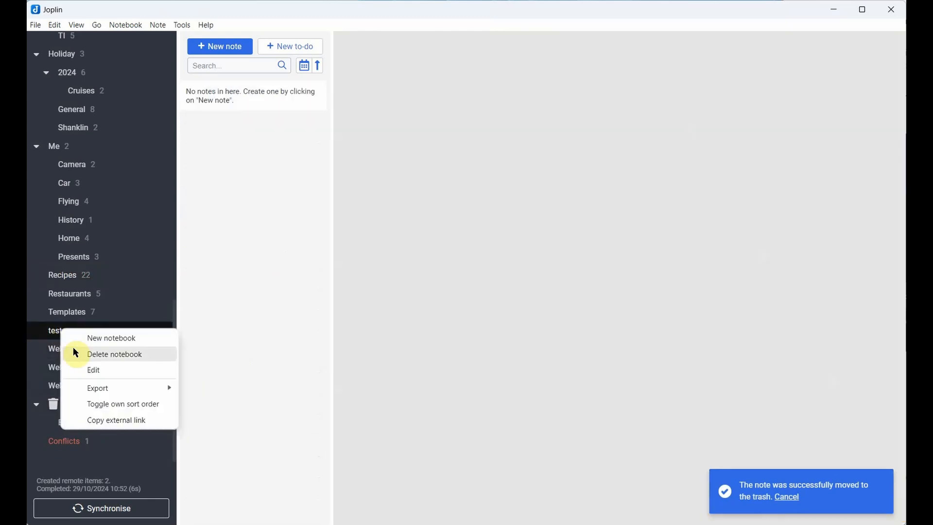
click(106, 361)
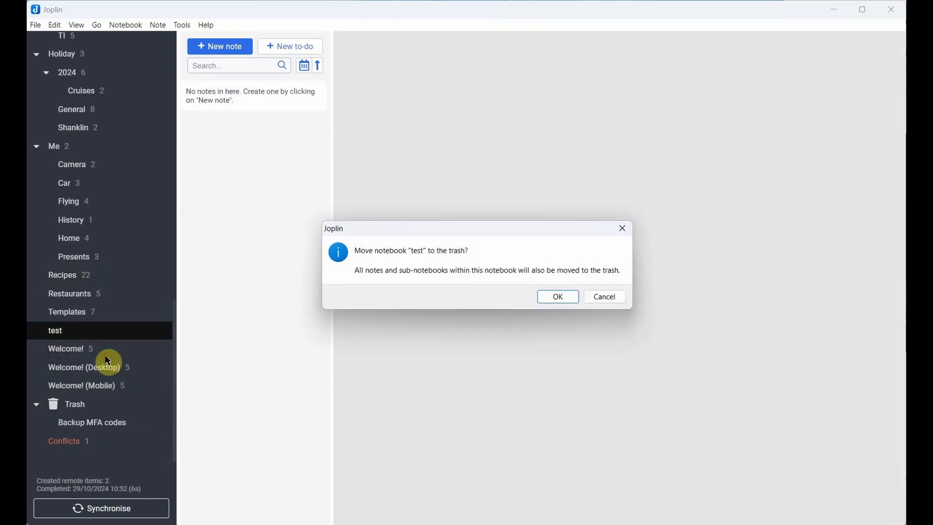
click(559, 296)
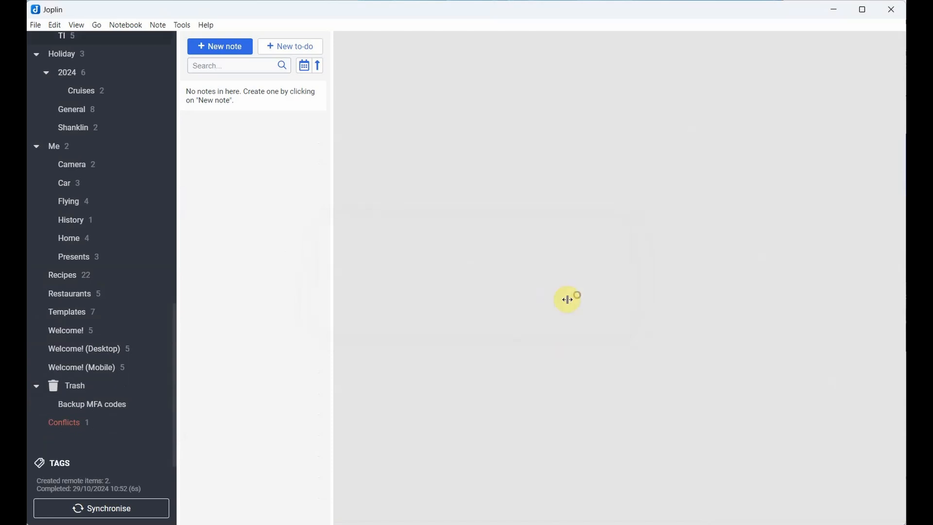
Look through the notebook list and open the General notebook under Holiday
scroll(115, 271, up, 8)
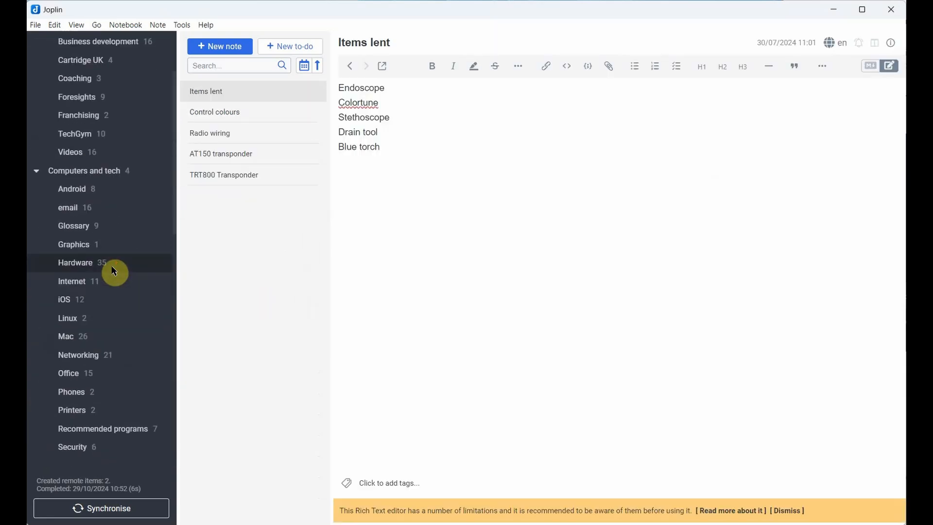
scroll(115, 272, up, 3)
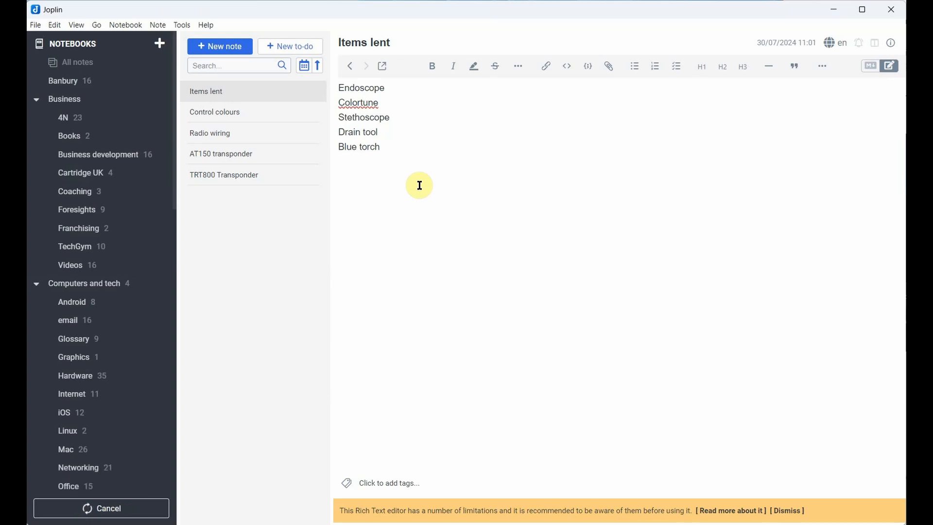
scroll(72, 343, down, 6)
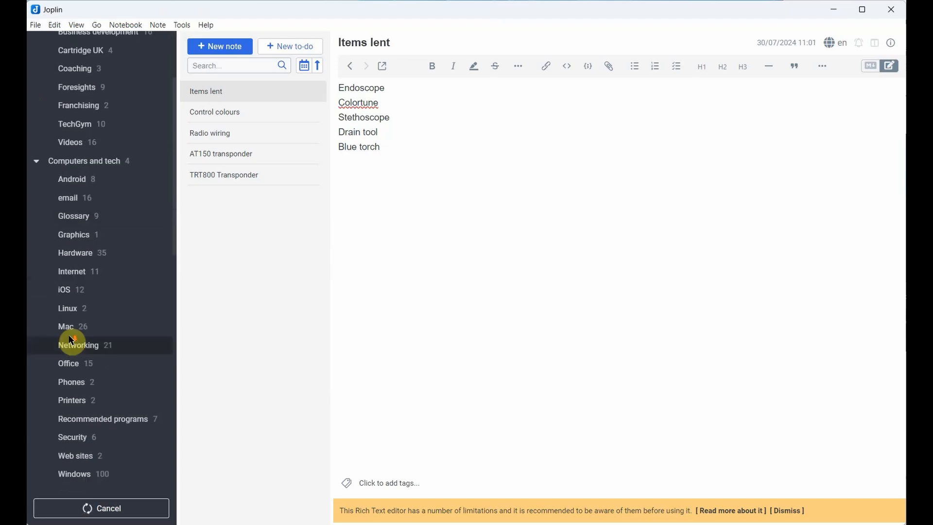
scroll(72, 340, down, 8)
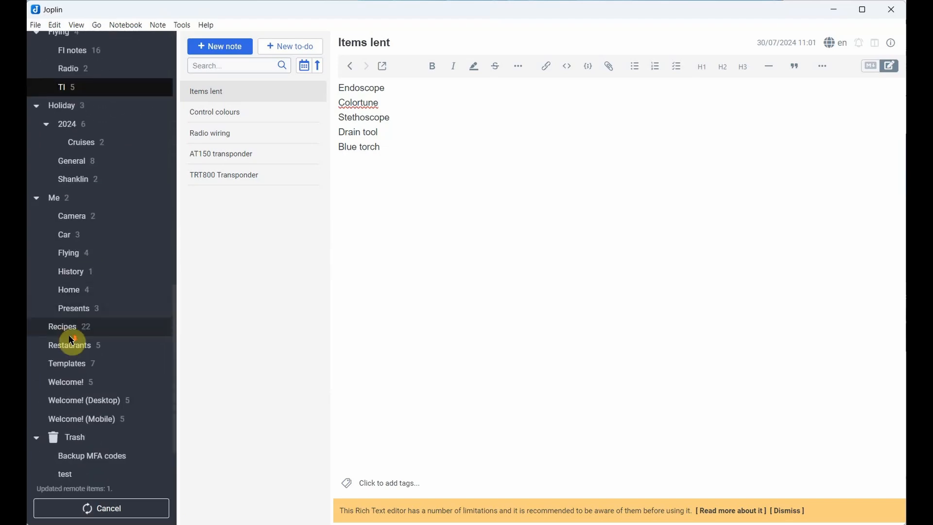
scroll(72, 340, up, 1)
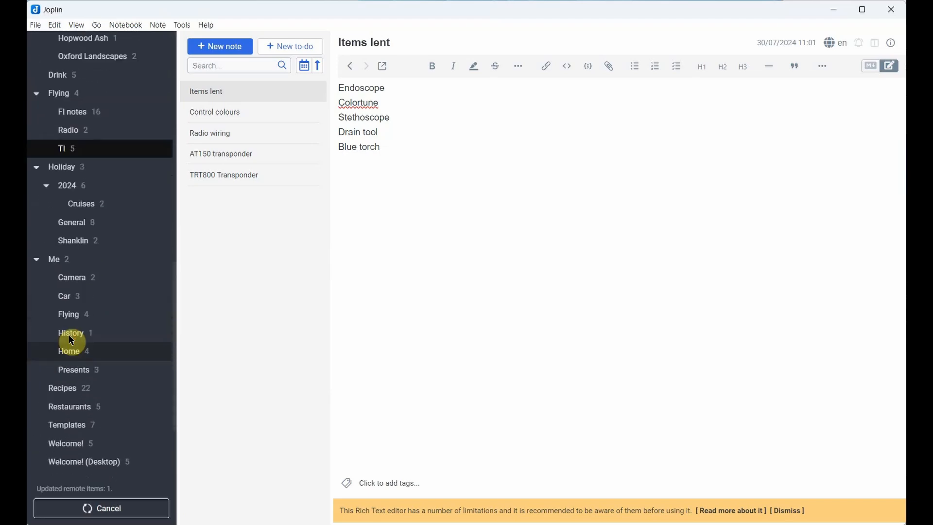
click(85, 227)
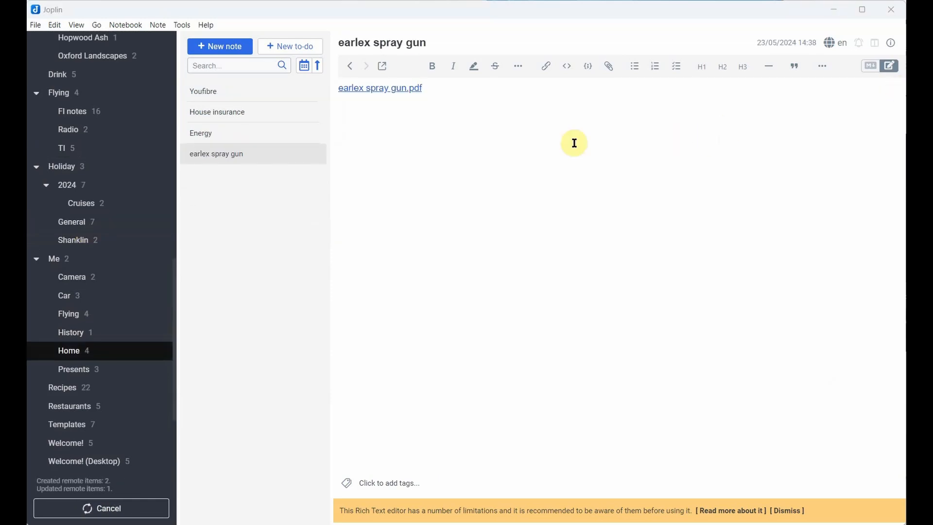
Insert a large image from the file manager into the earlex spray gun note, resized to 1920 pixels, and remove it again
key(alt+Tab)
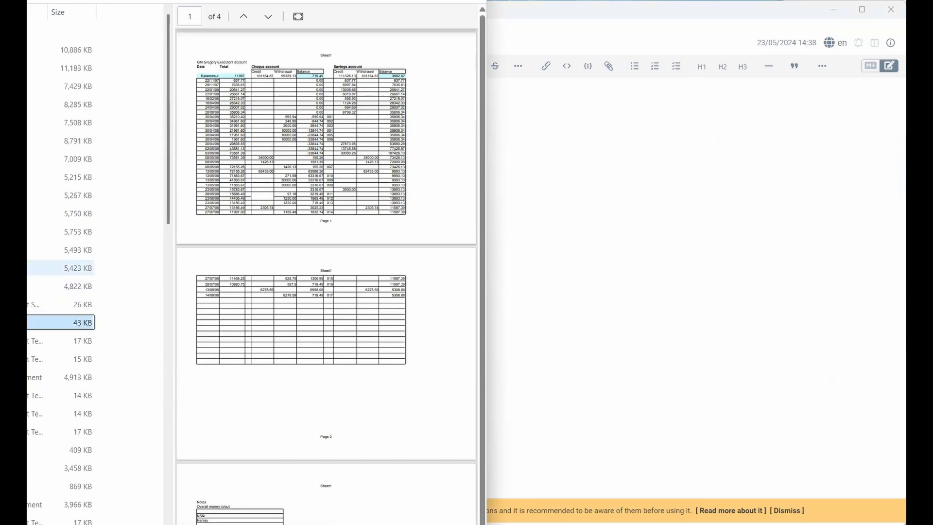
drag(74, 267, 576, 317)
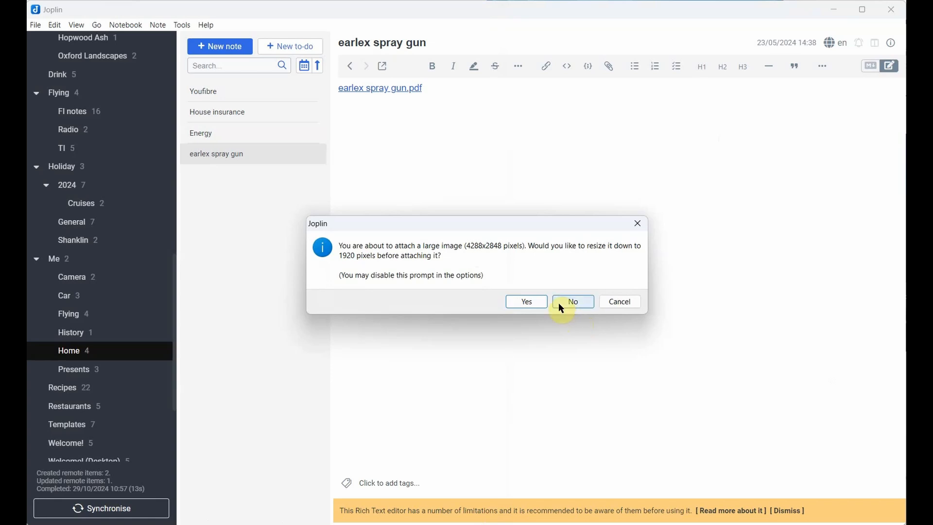
click(534, 306)
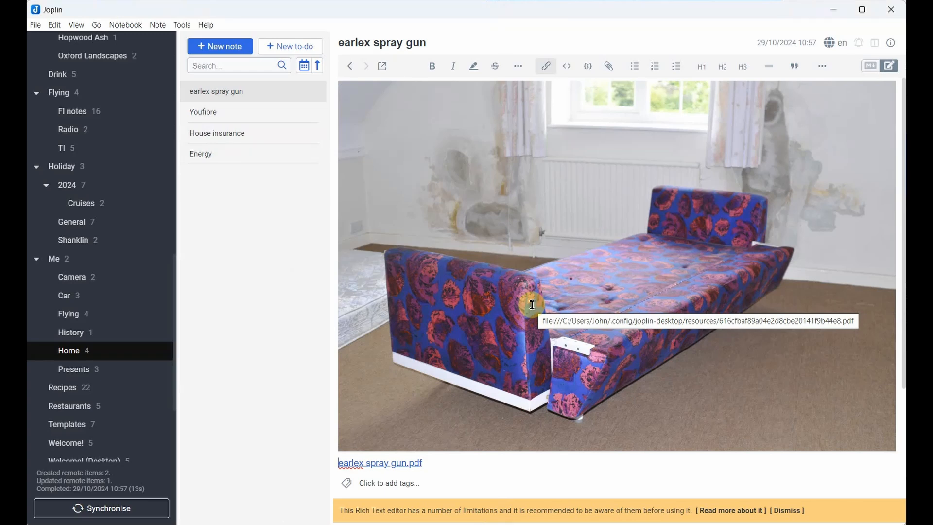
key(BackSpace)
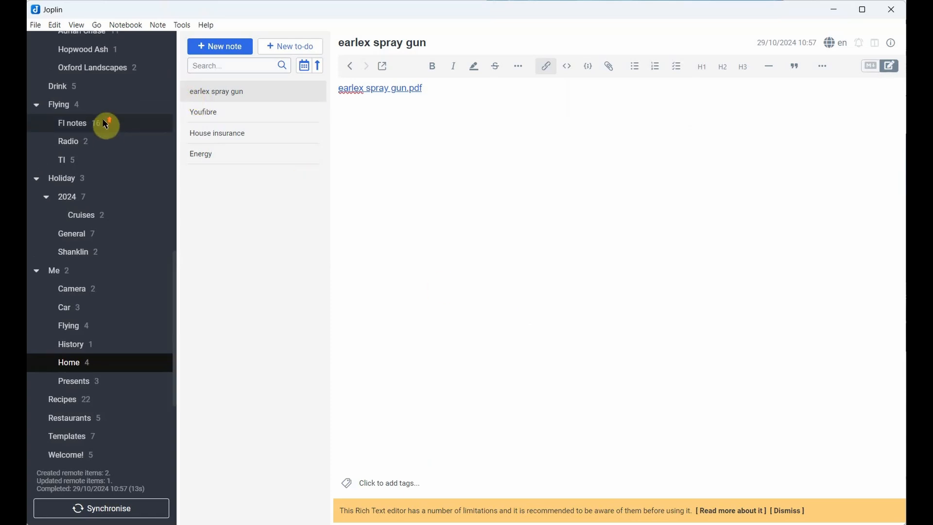
Search all notes for "internet" and open the note "Create local account on installation"
scroll(102, 118, down, 10)
click(205, 68)
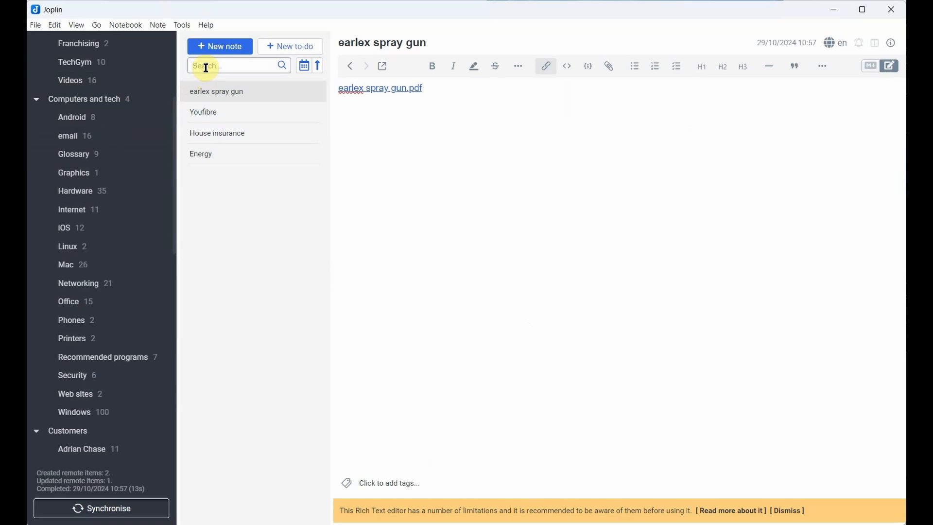
text(internet)
click(217, 103)
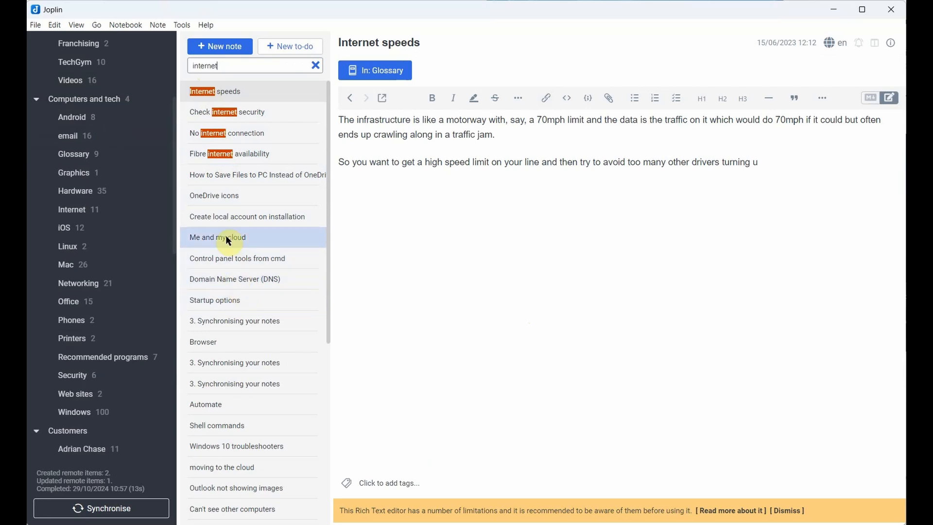
click(229, 220)
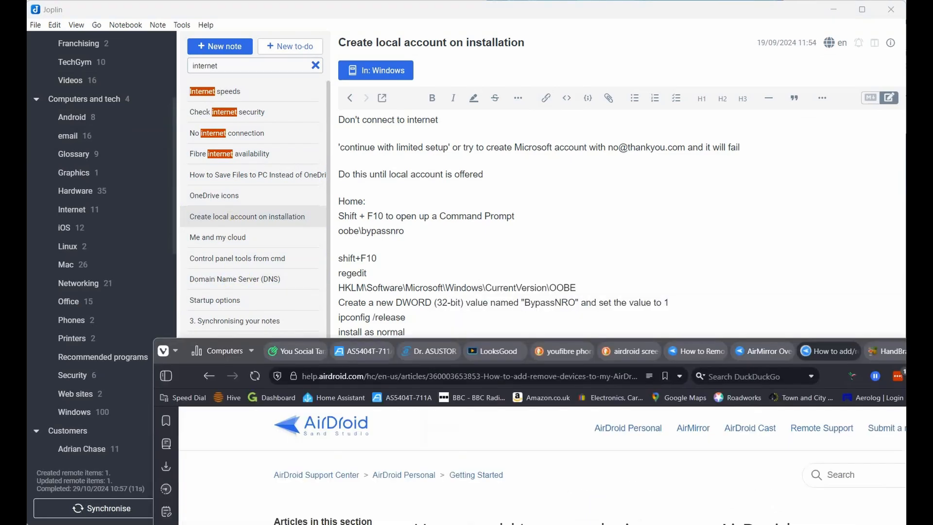
Bring the browser with the AirDroid article on adding and removing devices over the notes and show its Joplin Web Clipper options
drag(807, 408, 786, 74)
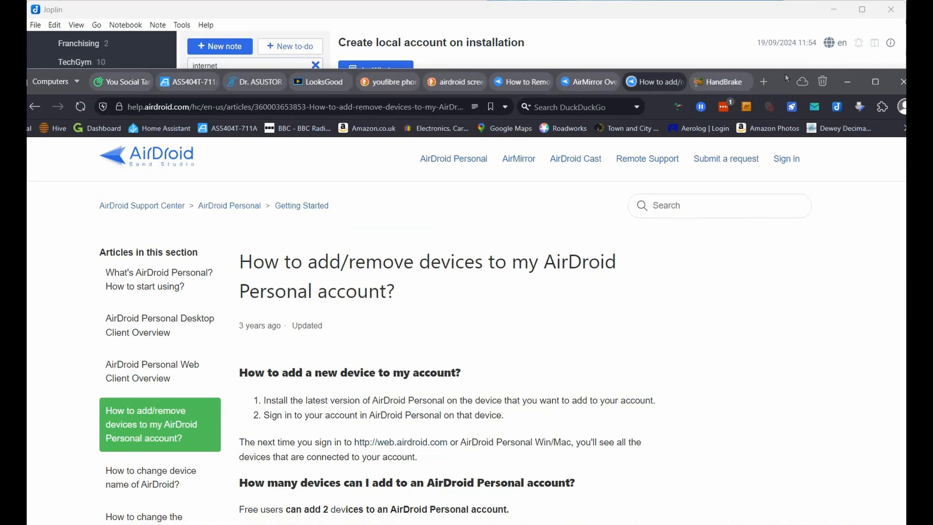
click(841, 113)
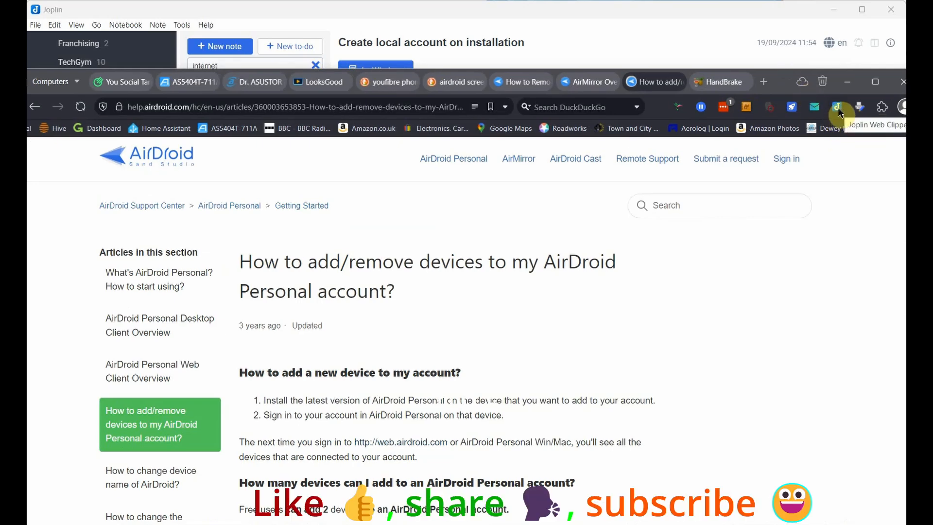
click(838, 108)
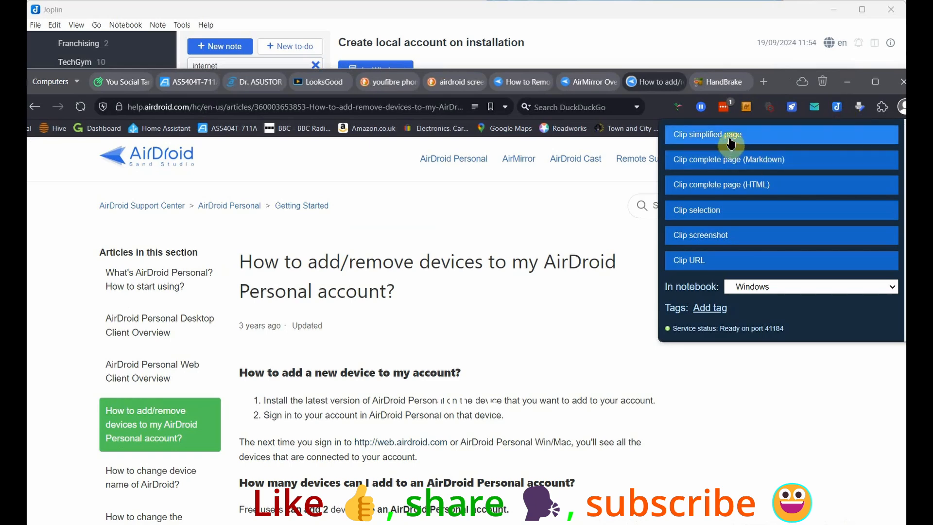
Clip the AirDroid article as a simplified page into the Web sites notebook and view the clipped note in Joplin
click(837, 287)
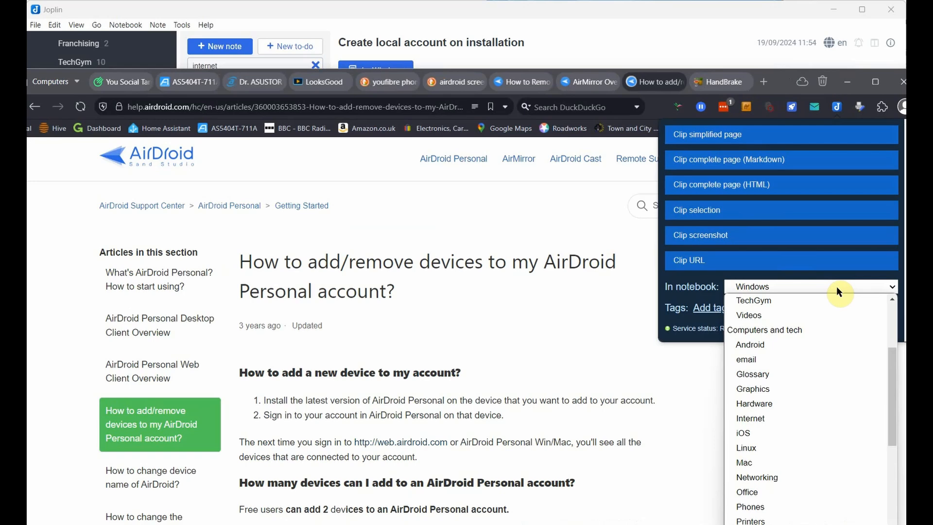
click(773, 523)
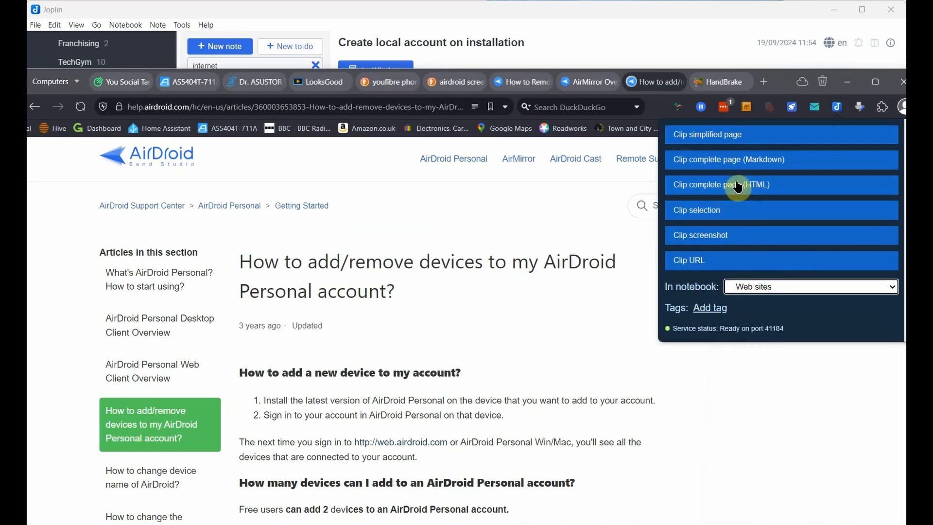
click(730, 139)
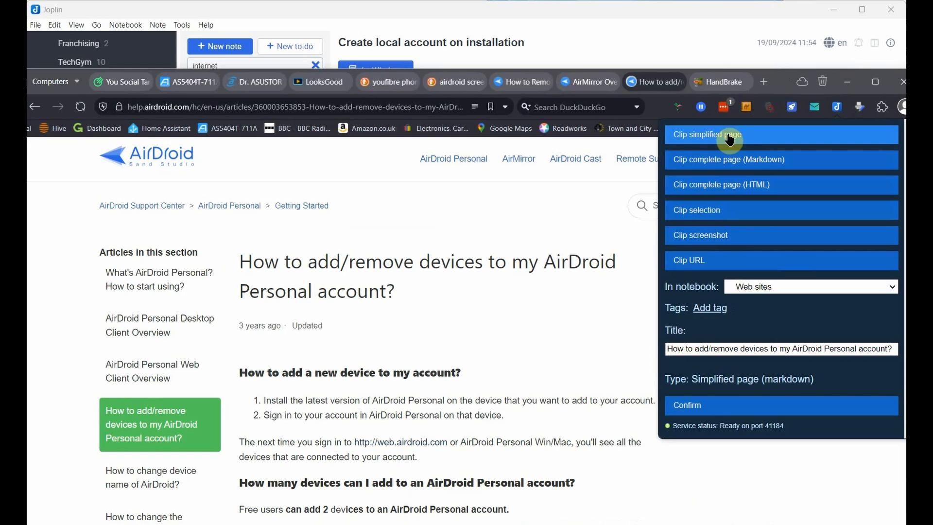
click(738, 406)
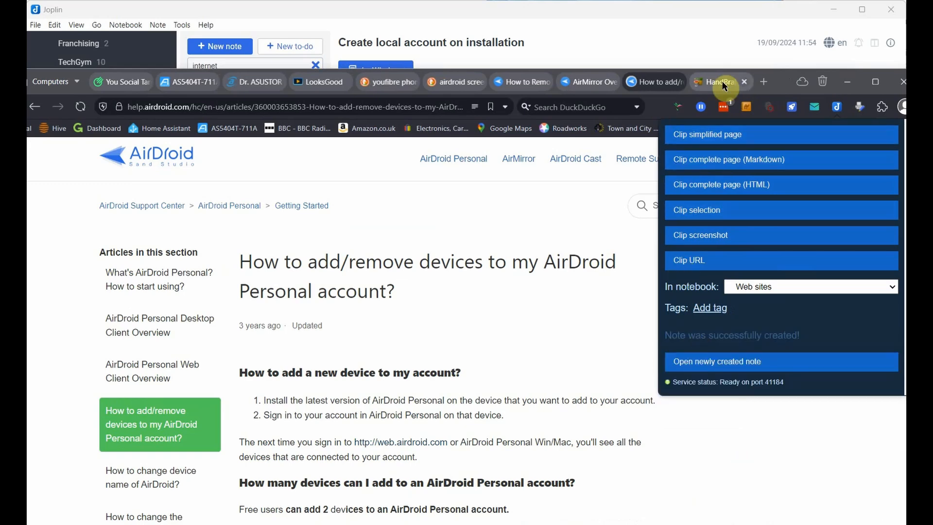
drag(784, 77, 931, 524)
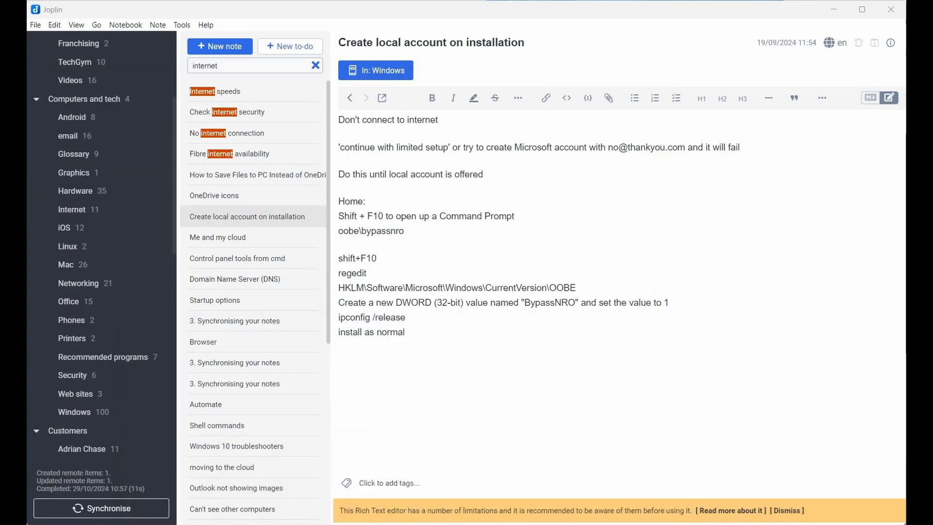
click(82, 400)
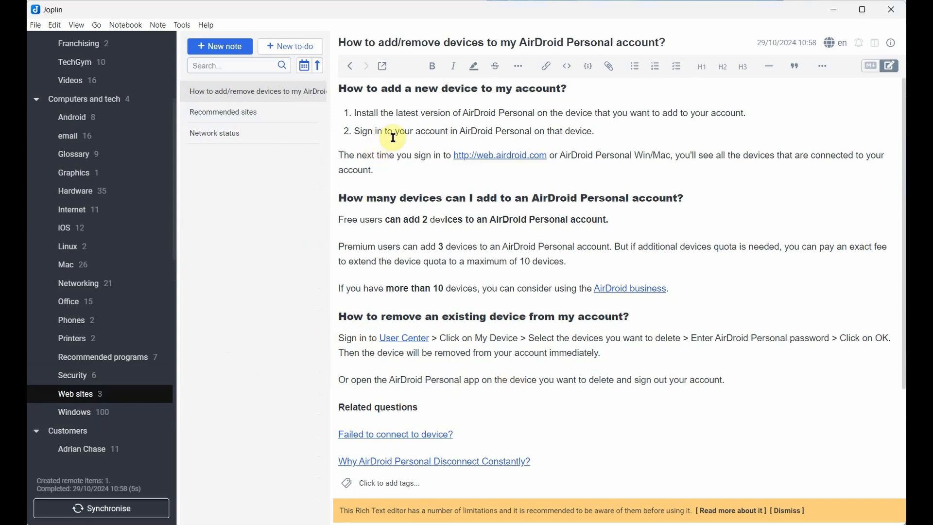
Delete the clipped AirDroid note from the Web sites notebook and synchronise
right_click(243, 93)
click(277, 230)
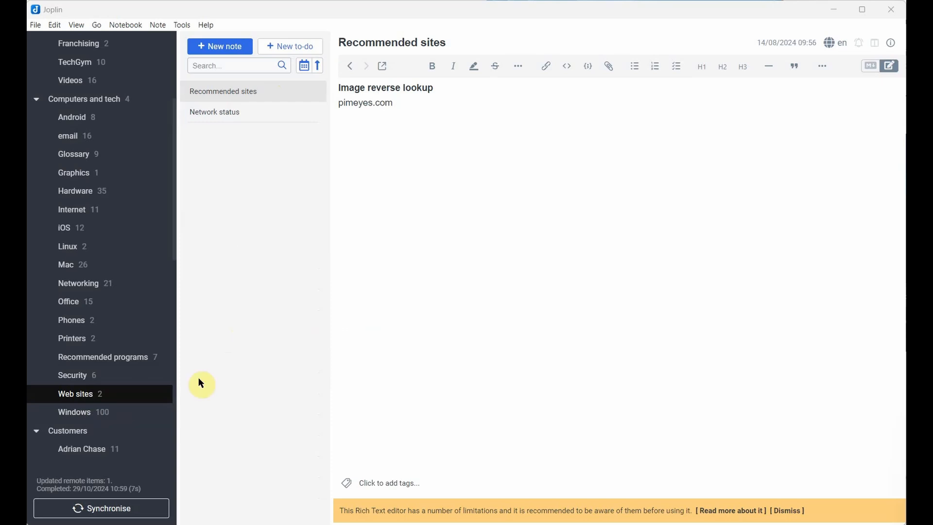
click(117, 513)
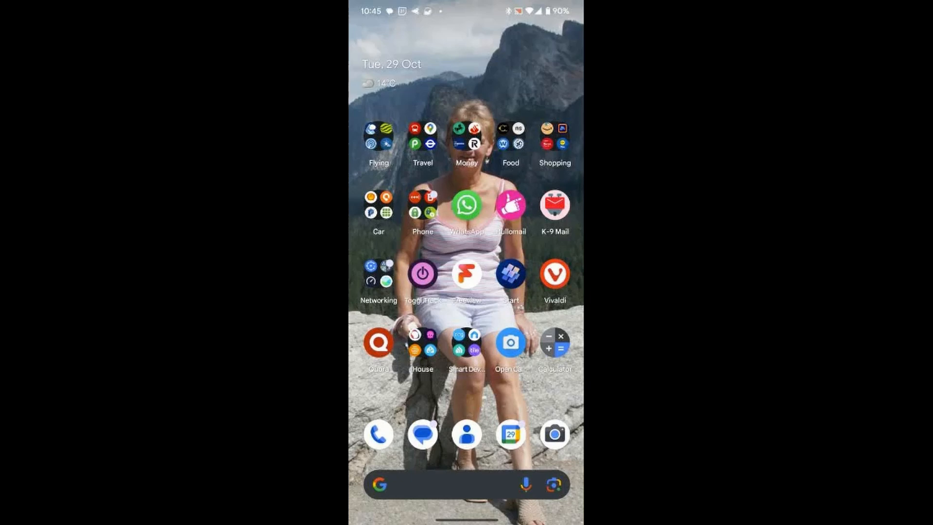
Open Joplin from the phone's second home screen and show all notes
drag(535, 292, 389, 292)
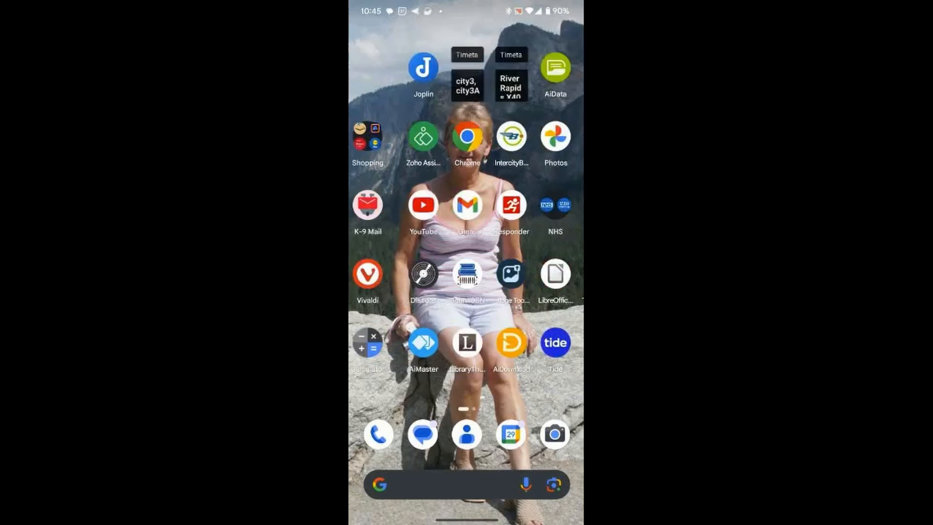
click(378, 67)
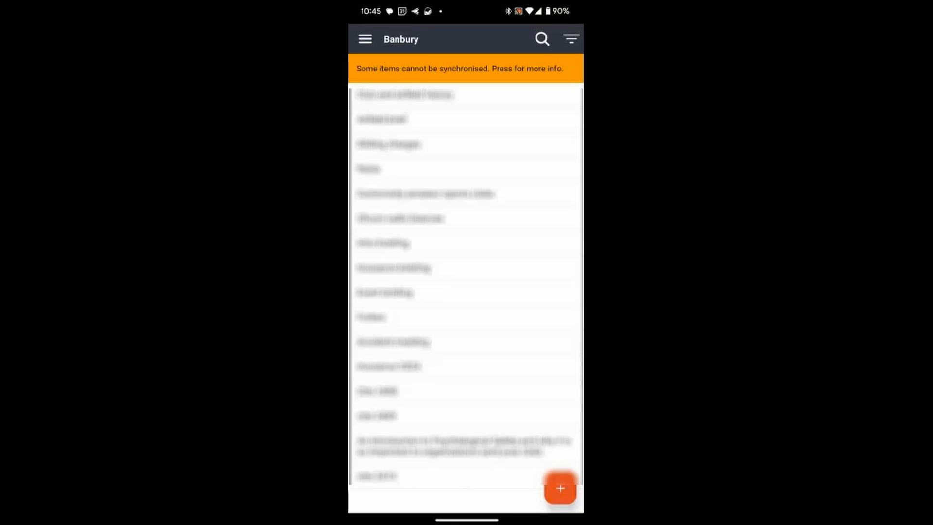
click(365, 39)
click(395, 44)
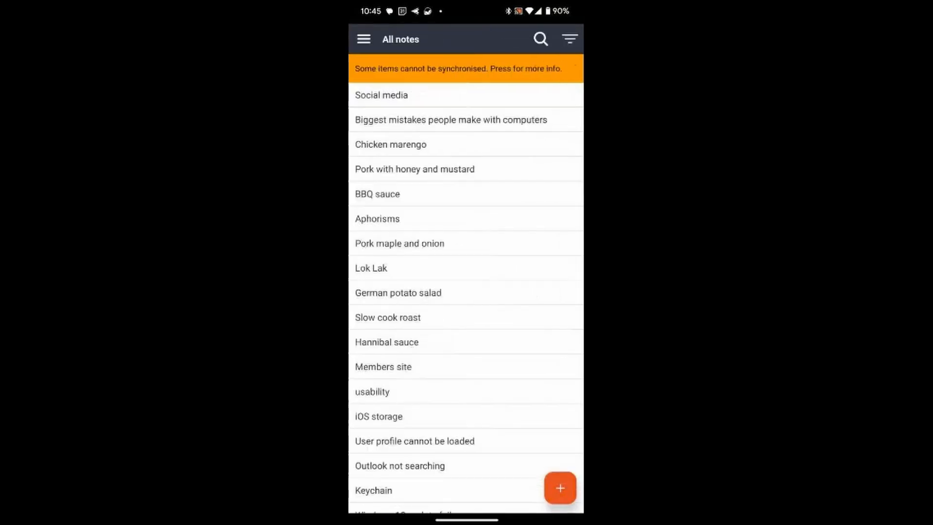
Find the Networking notebook in the mobile notebook list and open it
click(365, 39)
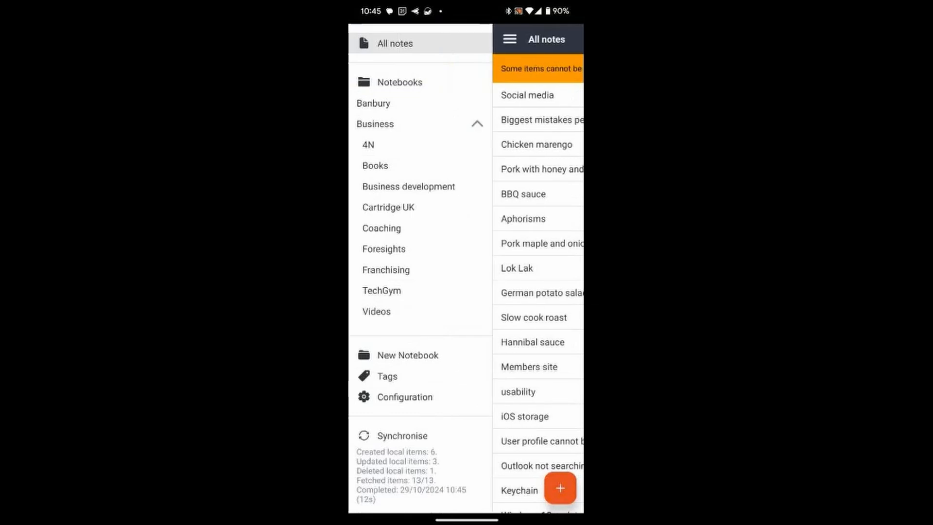
scroll(384, 249, down, 6)
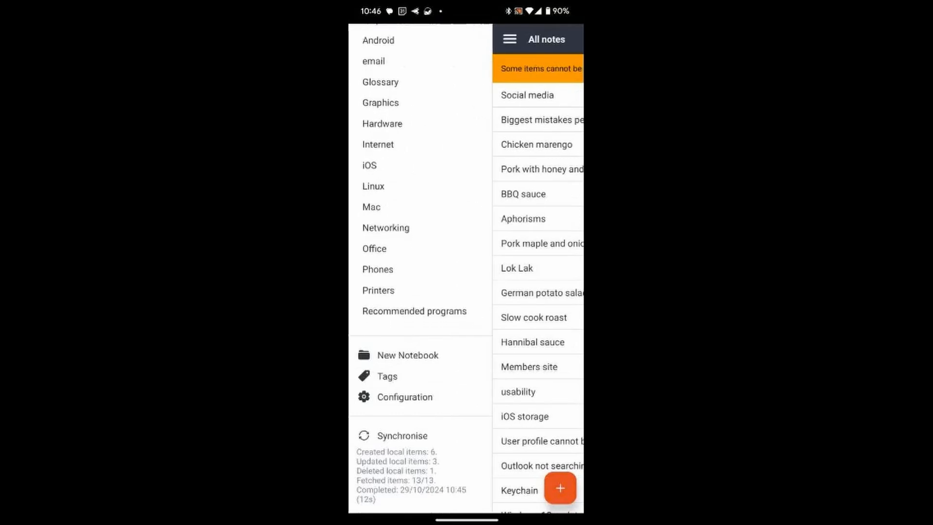
click(386, 228)
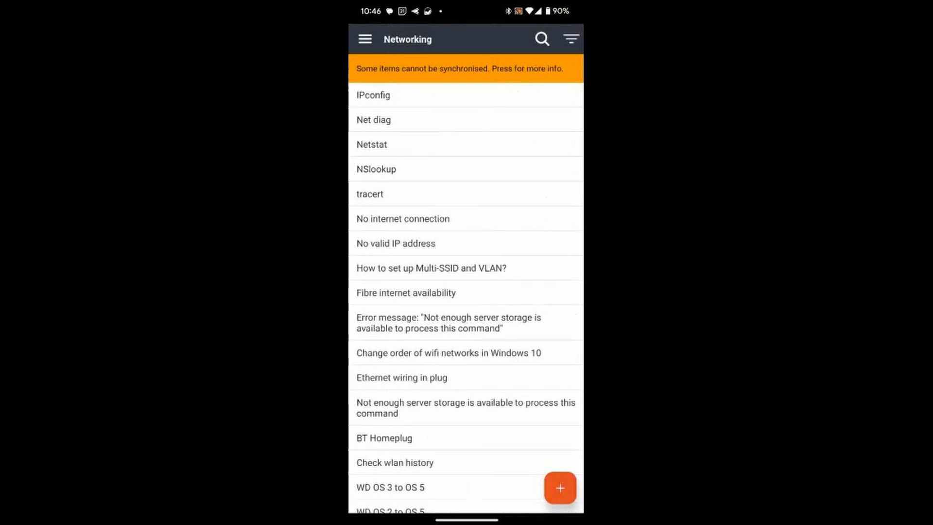
Synchronise the mobile notes and return to the Networking note list
click(365, 39)
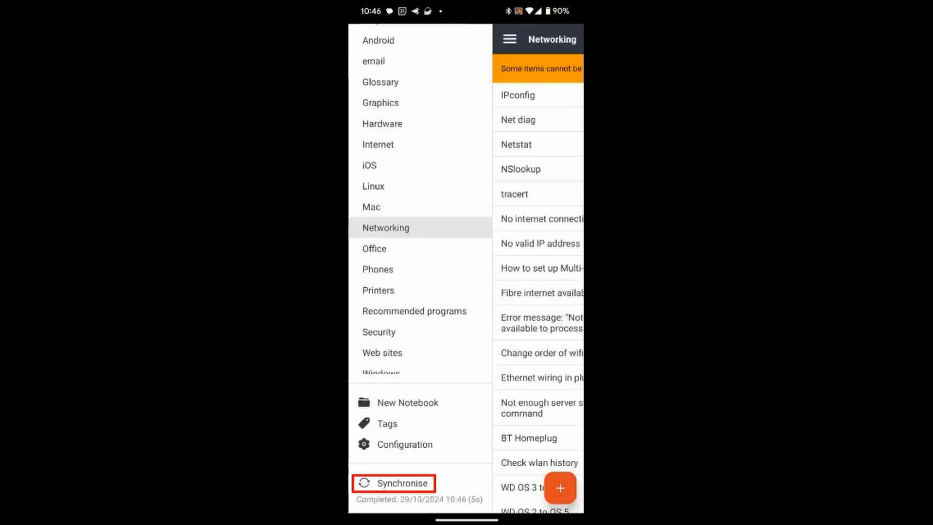
click(394, 483)
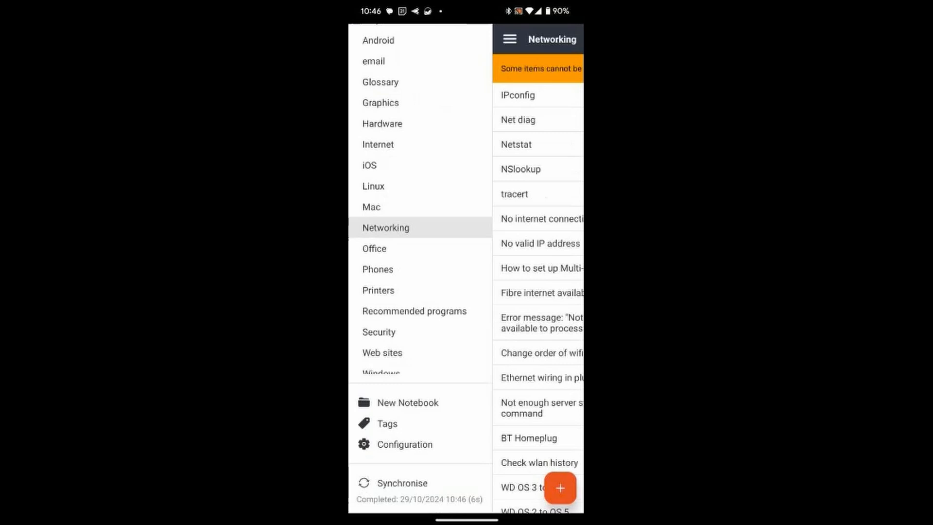
click(510, 39)
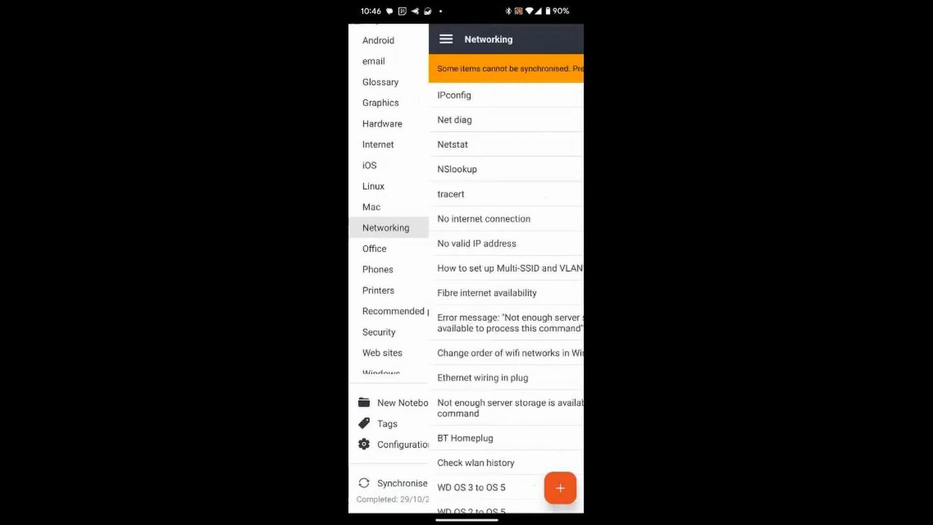
Look at the mobile note search screen and the sorting options for the Networking notes
click(542, 39)
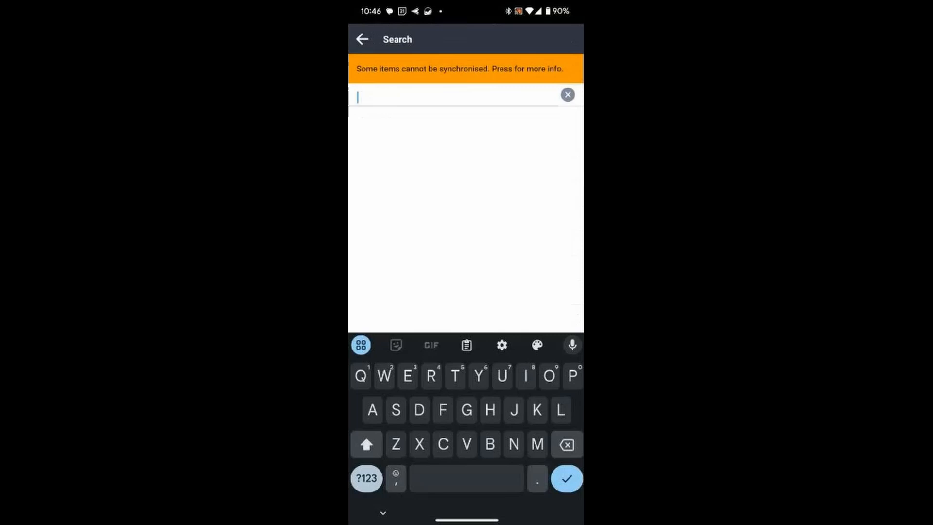
mouse_move(527, 373)
mouse_down()
mouse_move(504, 375)
mouse_move(478, 410)
mouse_move(510, 440)
mouse_move(454, 376)
mouse_up()
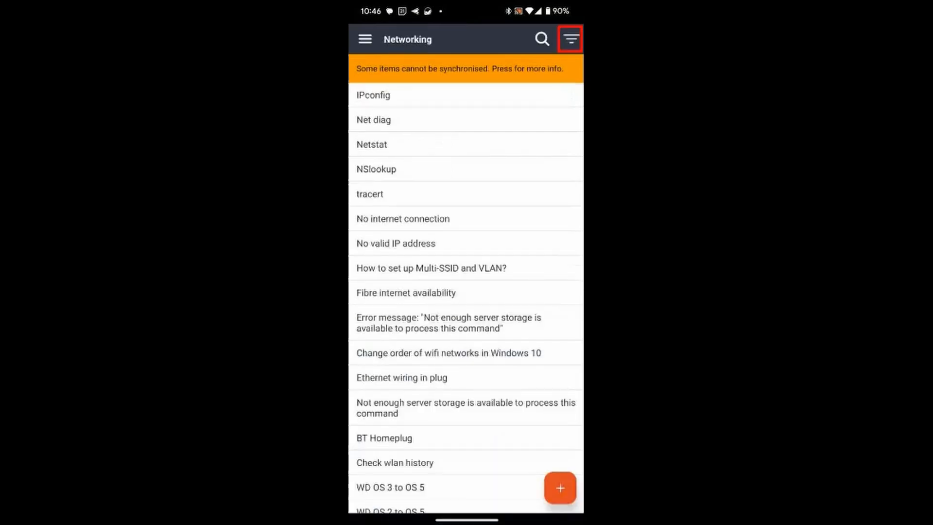
click(570, 39)
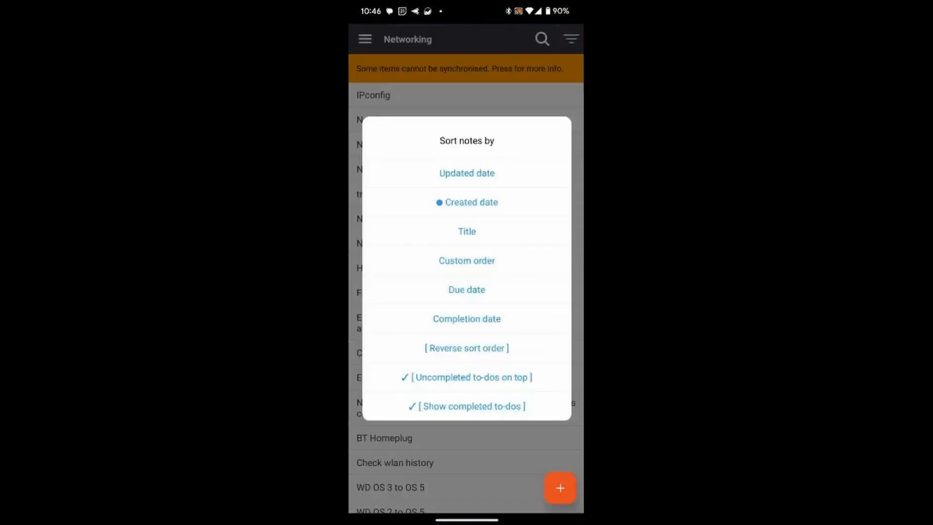
key(Escape)
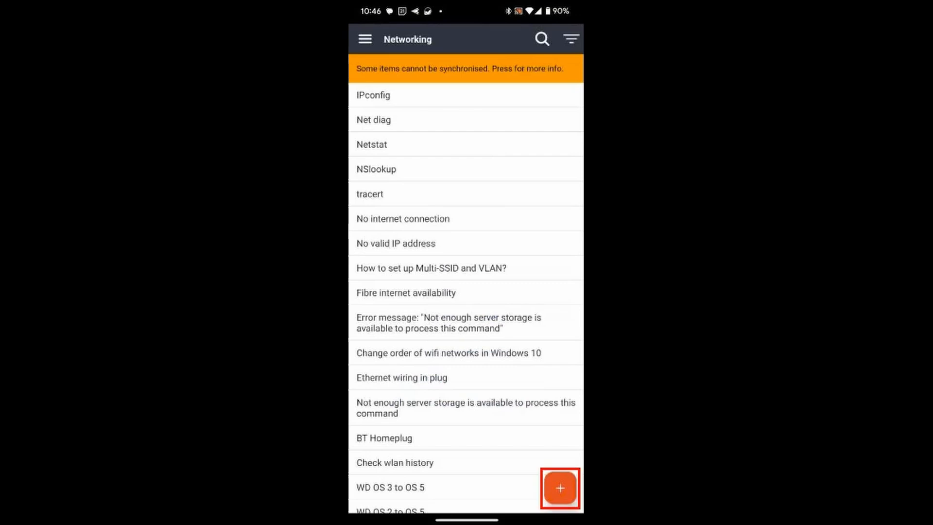
Open a blank new note in the Networking notebook and go back to the note list without entering anything
click(560, 488)
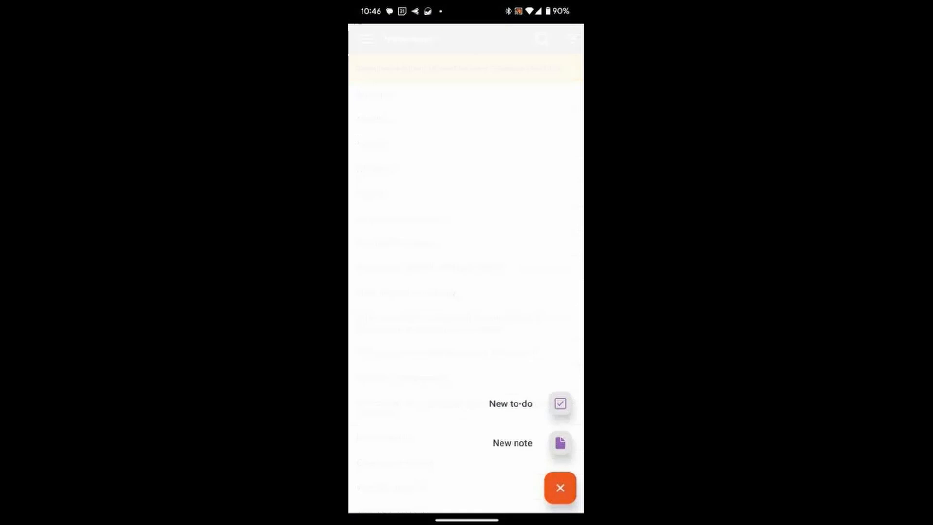
click(560, 443)
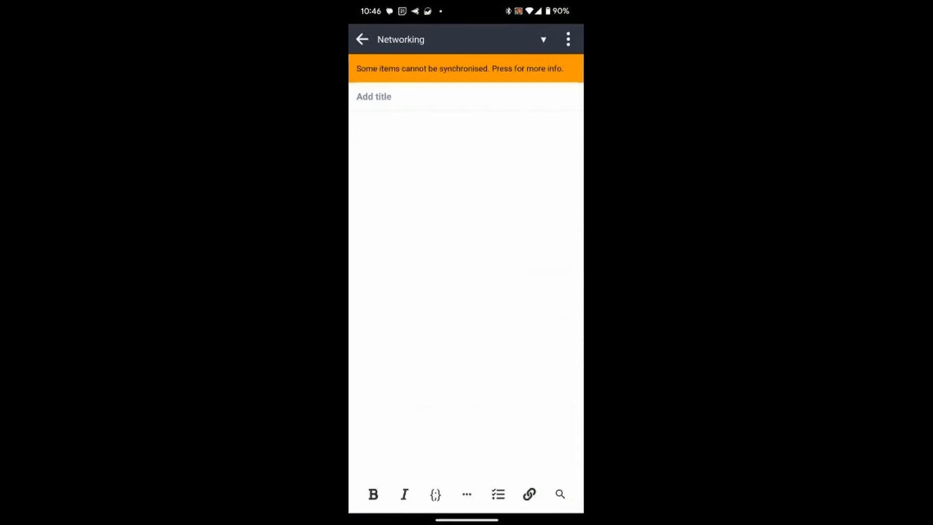
click(362, 39)
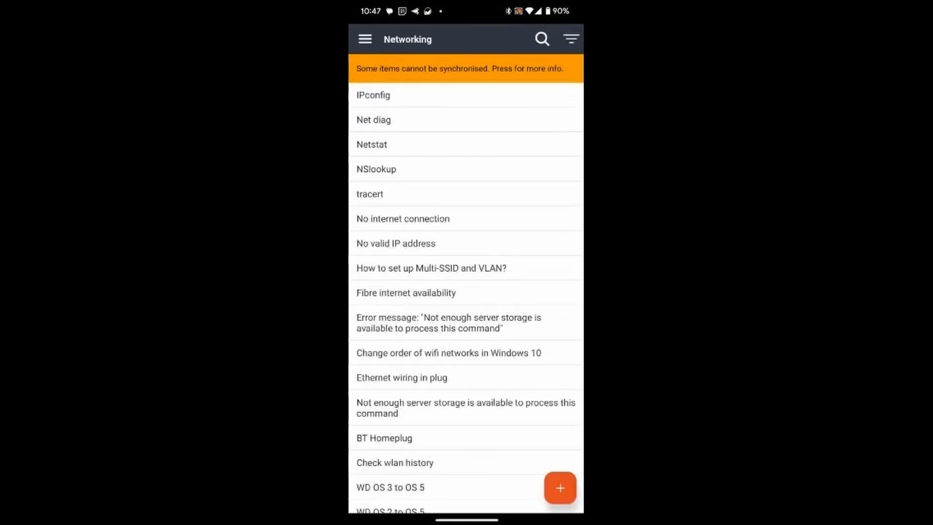